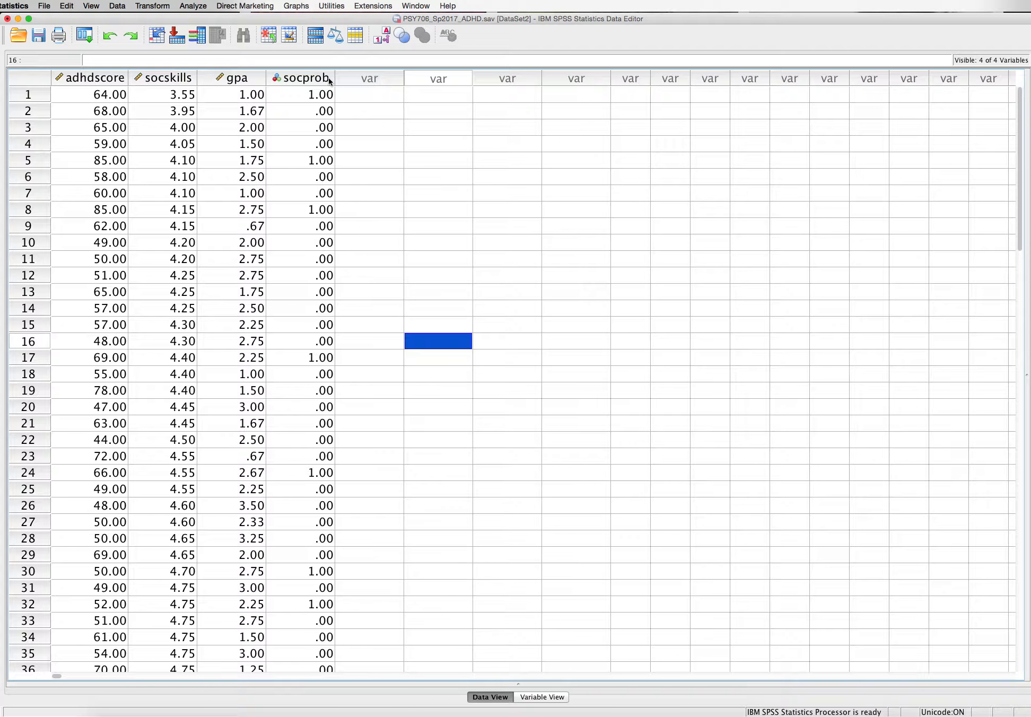
Open the PROCESS regression procedure and assign adhdscore as independent variable X, gpa as outcome Y and socprob as M variable
left_click(196, 6)
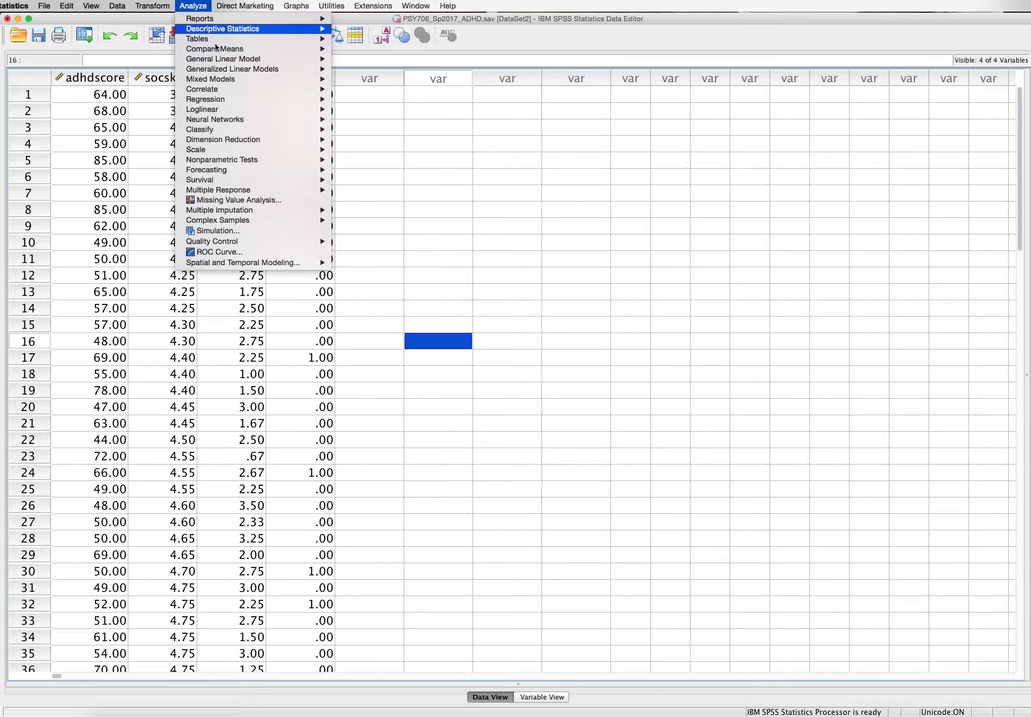
mouse_move(249, 97)
left_click(410, 193)
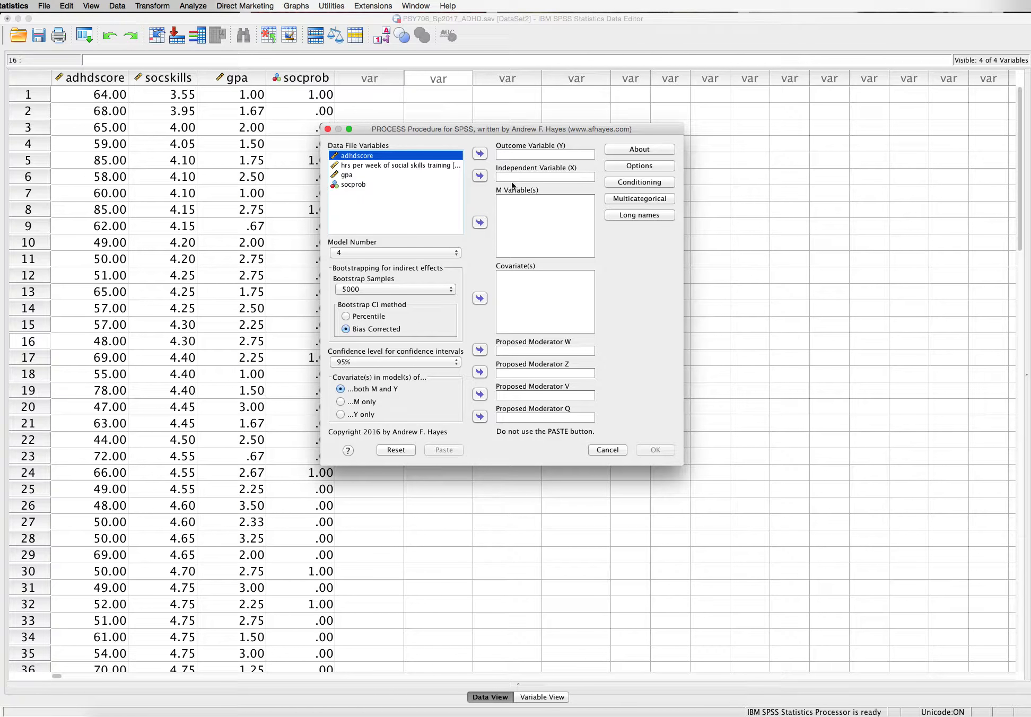
left_click(479, 176)
left_click(411, 157)
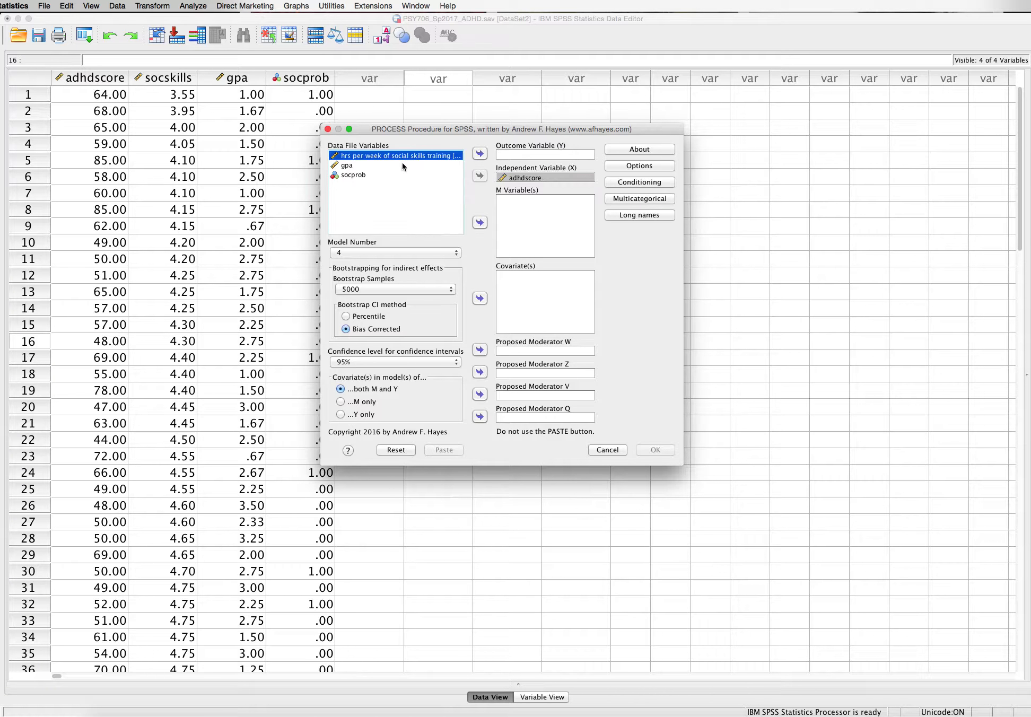
left_click(347, 166)
left_click(479, 153)
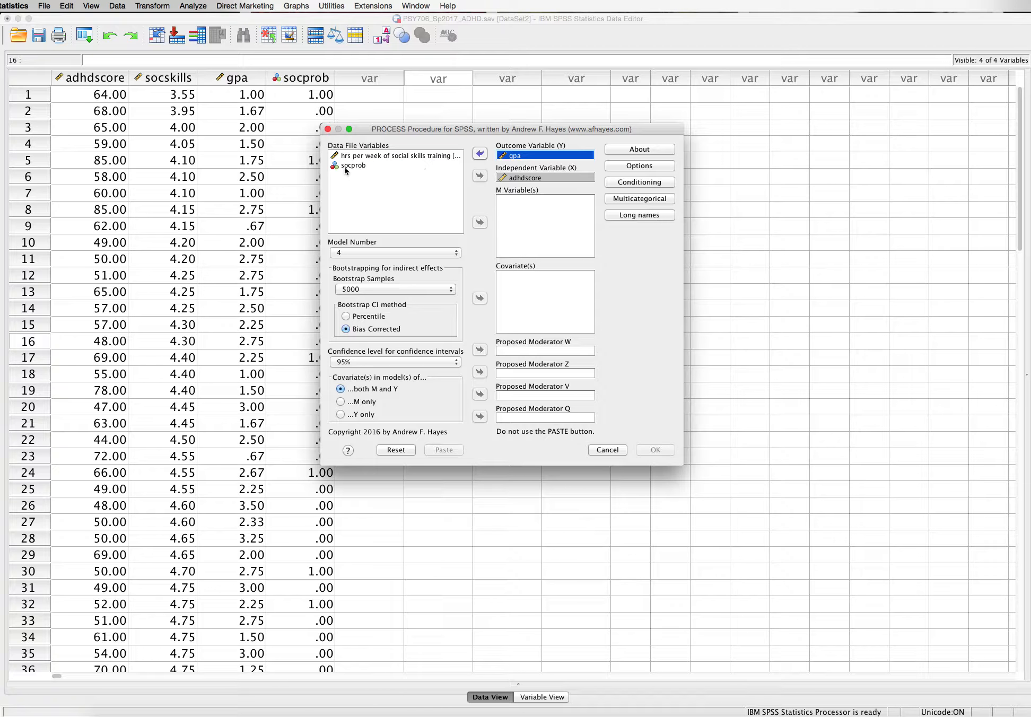
left_click(480, 223)
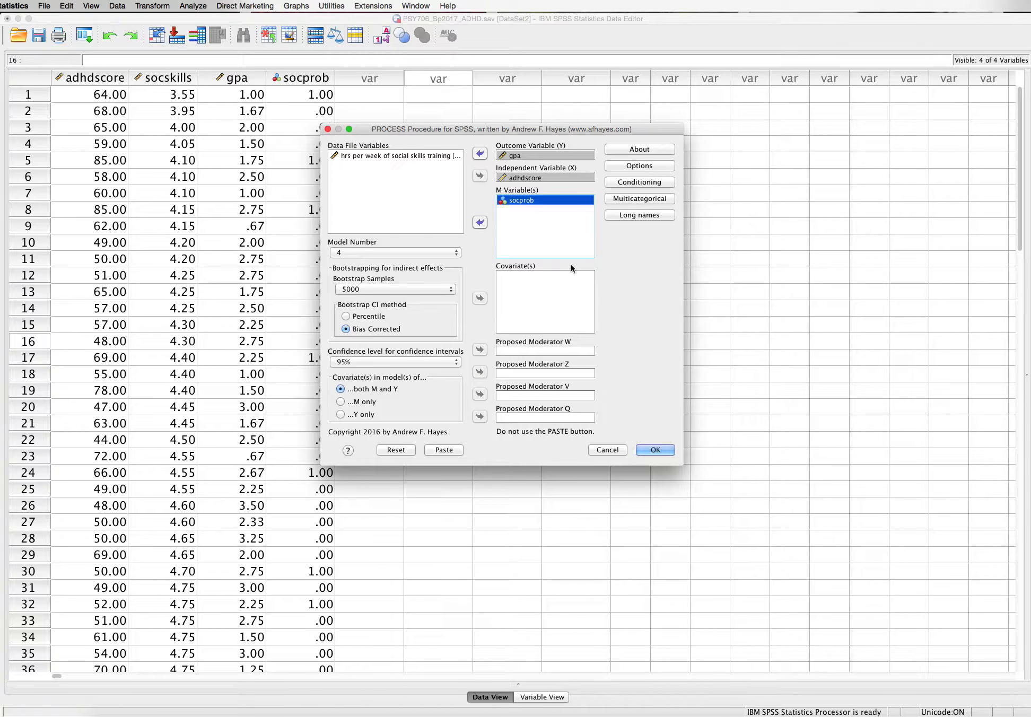
Choose PROCESS model number 1 and enable mean centering for products, heteroscedasticity-consistent SEs and generation of data for plotting
left_click(456, 253)
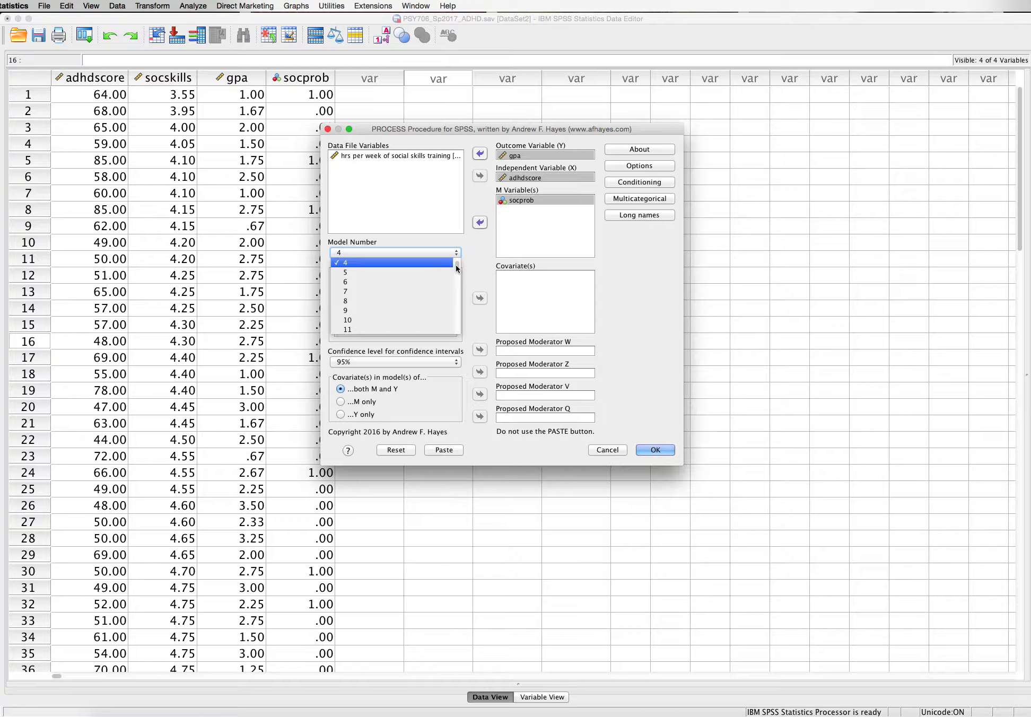
left_click(399, 262)
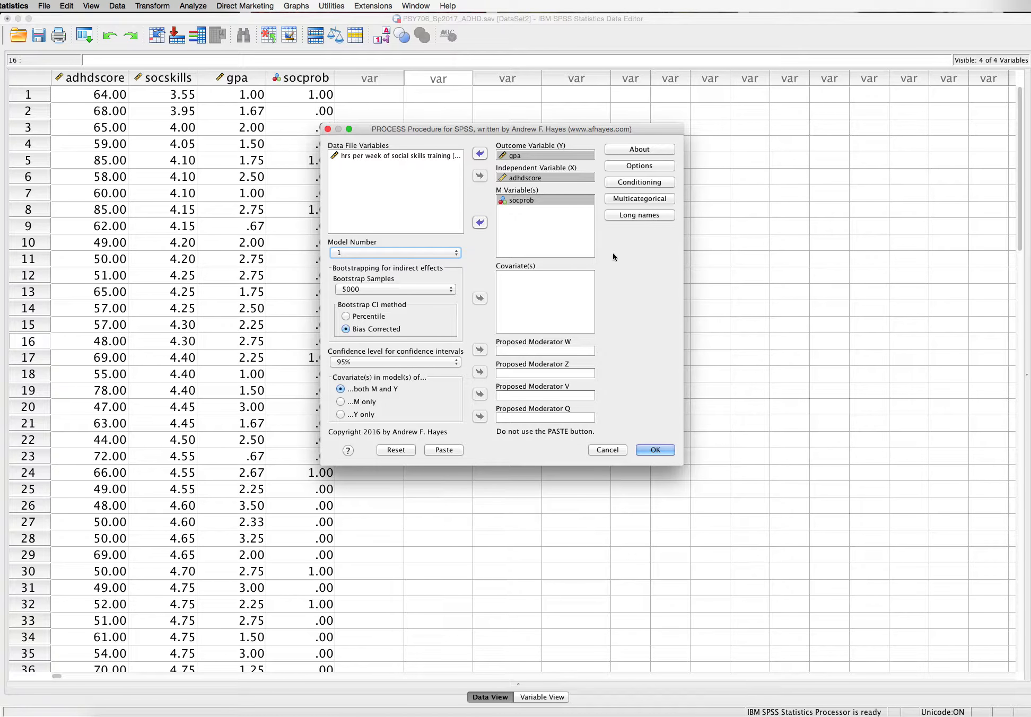
left_click(642, 167)
left_click(422, 233)
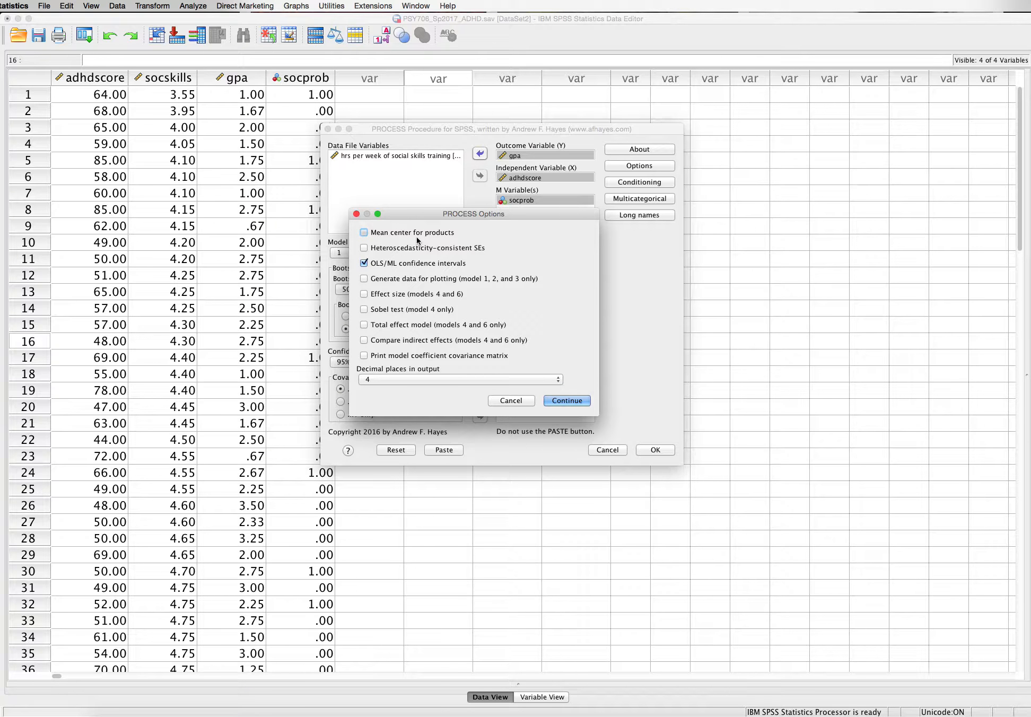
left_click(417, 249)
left_click(407, 279)
left_click(567, 401)
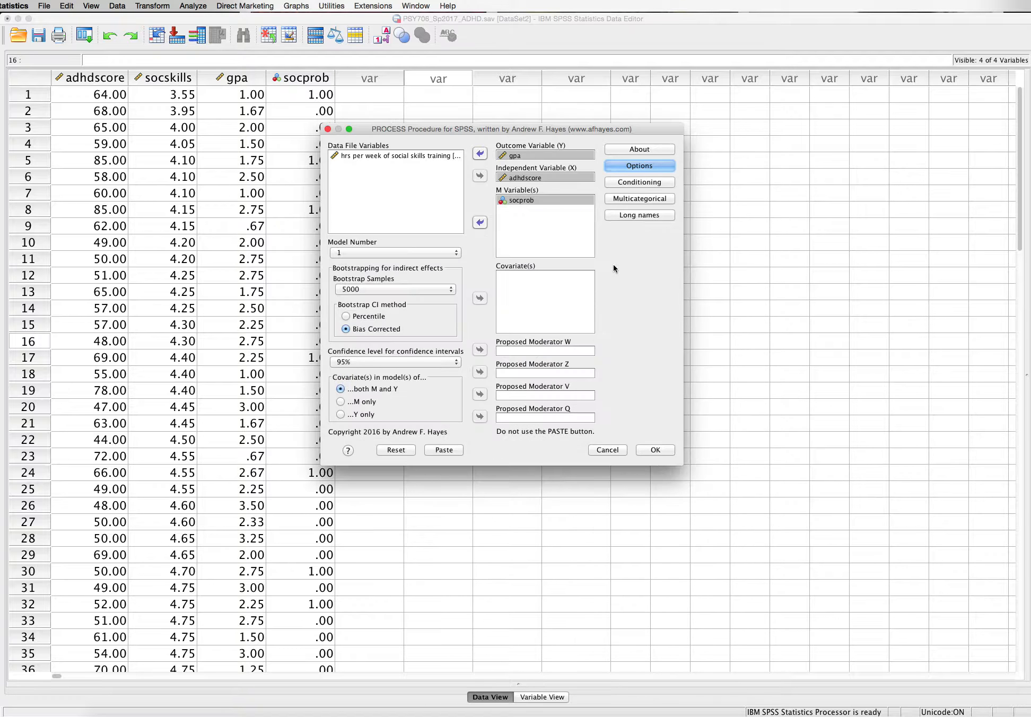
Keep conditioning at mean and +- 1 SD from mean, and declare the M variable multicategorical with Indicator coding
left_click(637, 185)
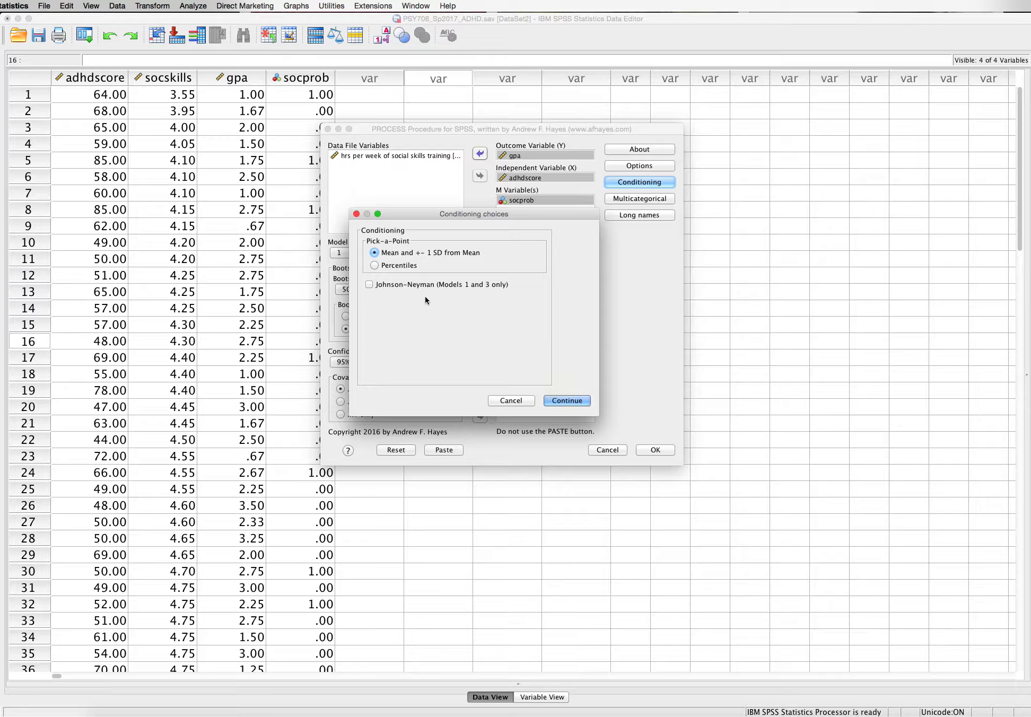
left_click(569, 403)
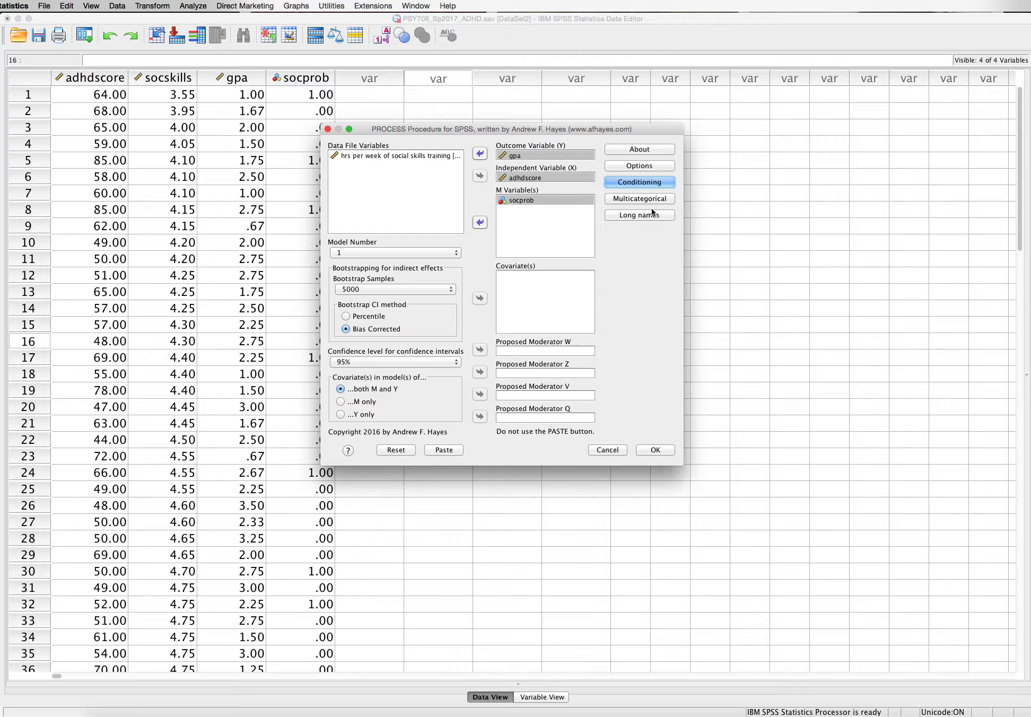
left_click(651, 200)
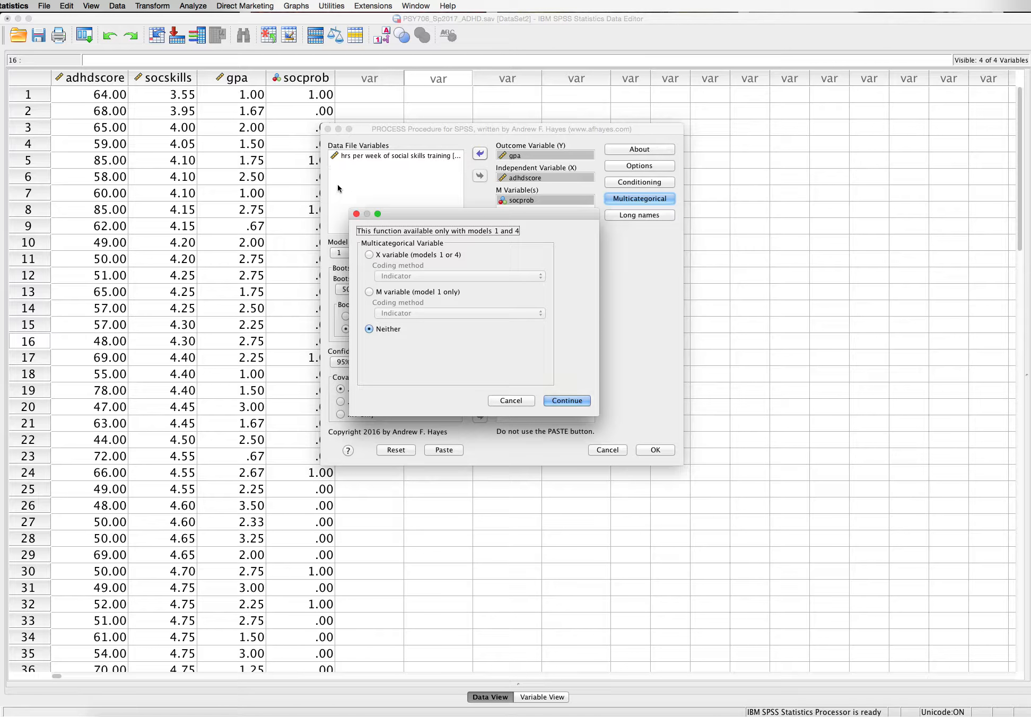
left_click(369, 292)
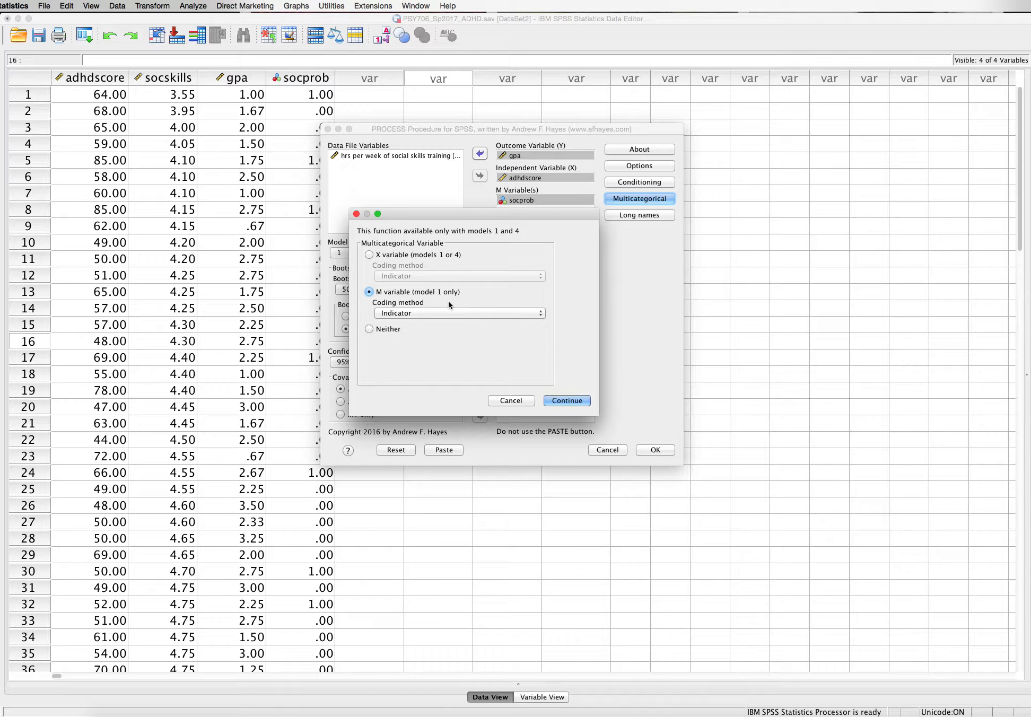
left_click(413, 314)
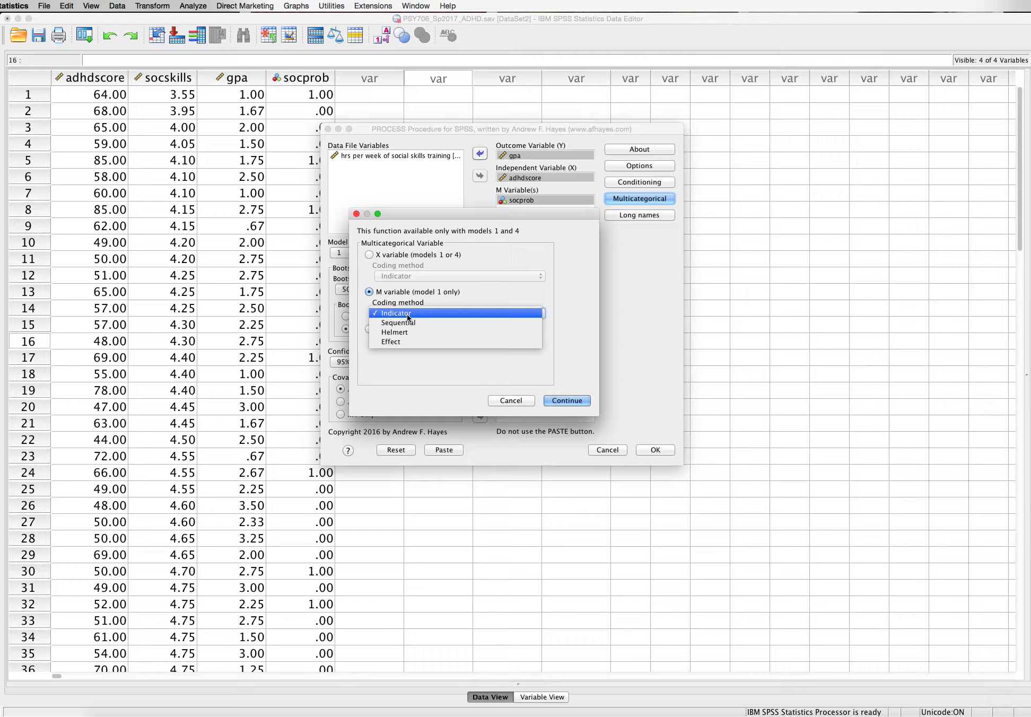
left_click(408, 314)
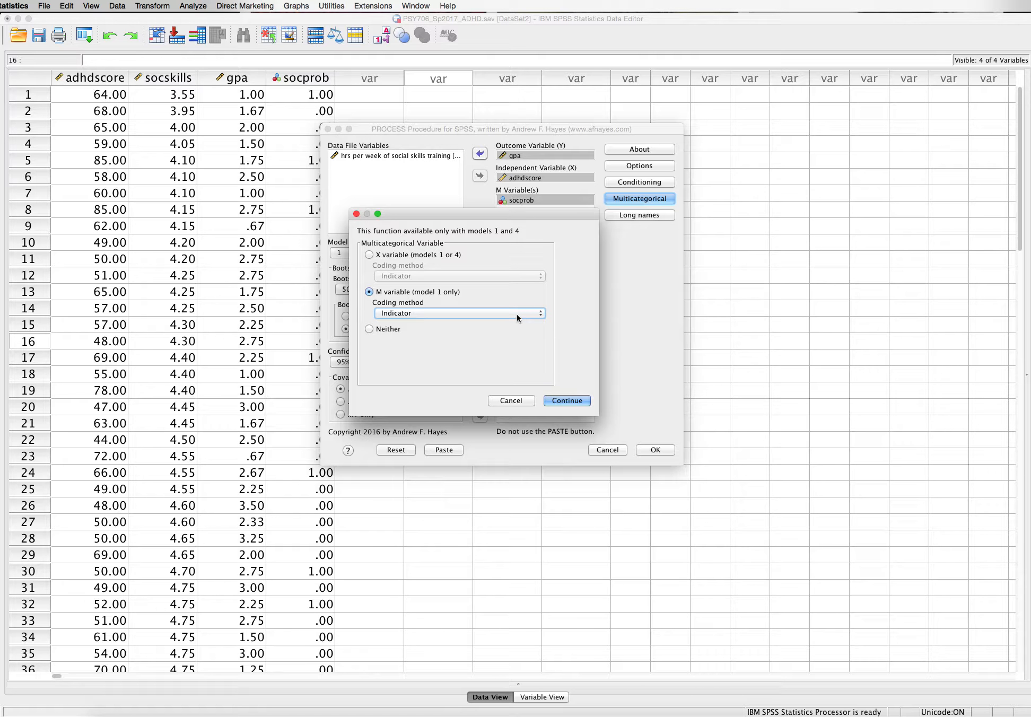
left_click(559, 400)
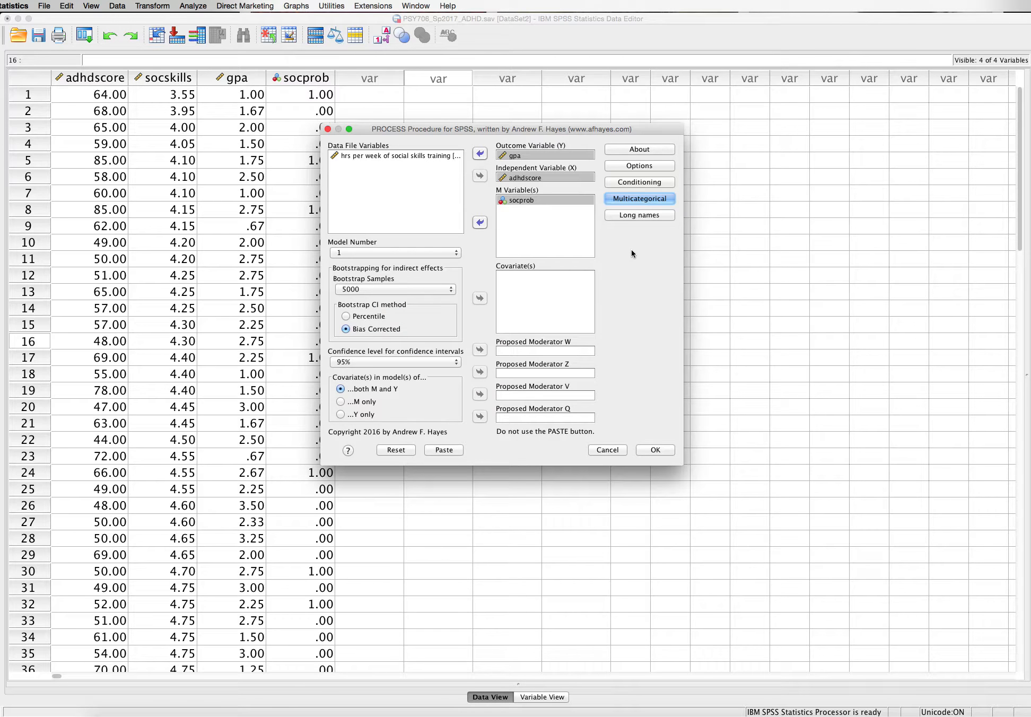
Allow long variable names in PROCESS and paste the configured analysis as syntax
left_click(632, 215)
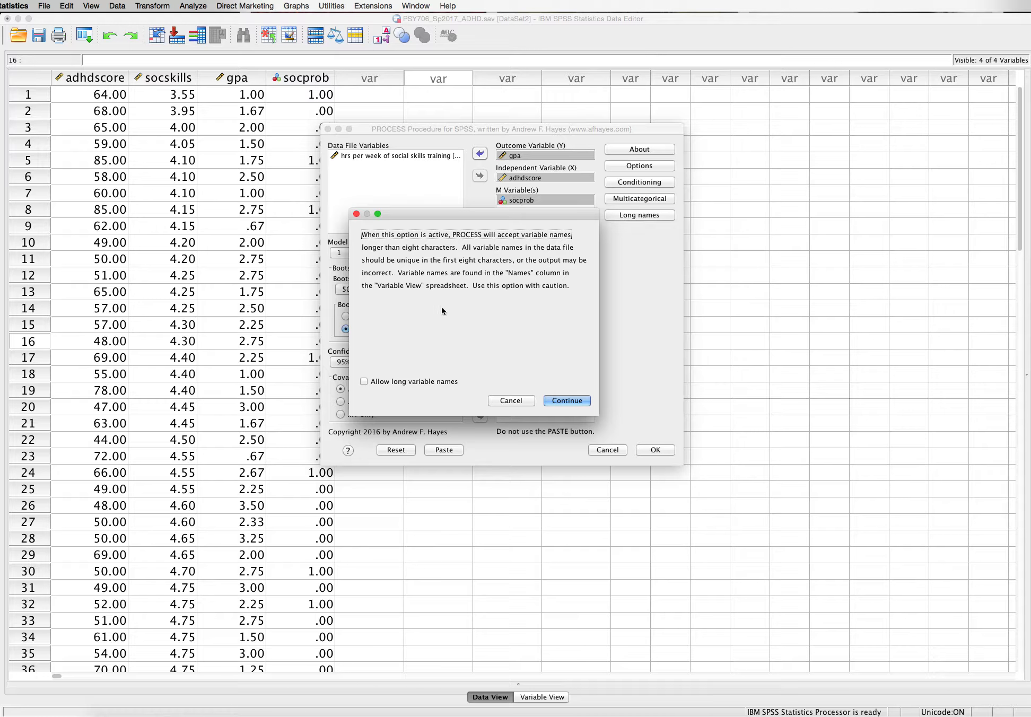
left_click(389, 382)
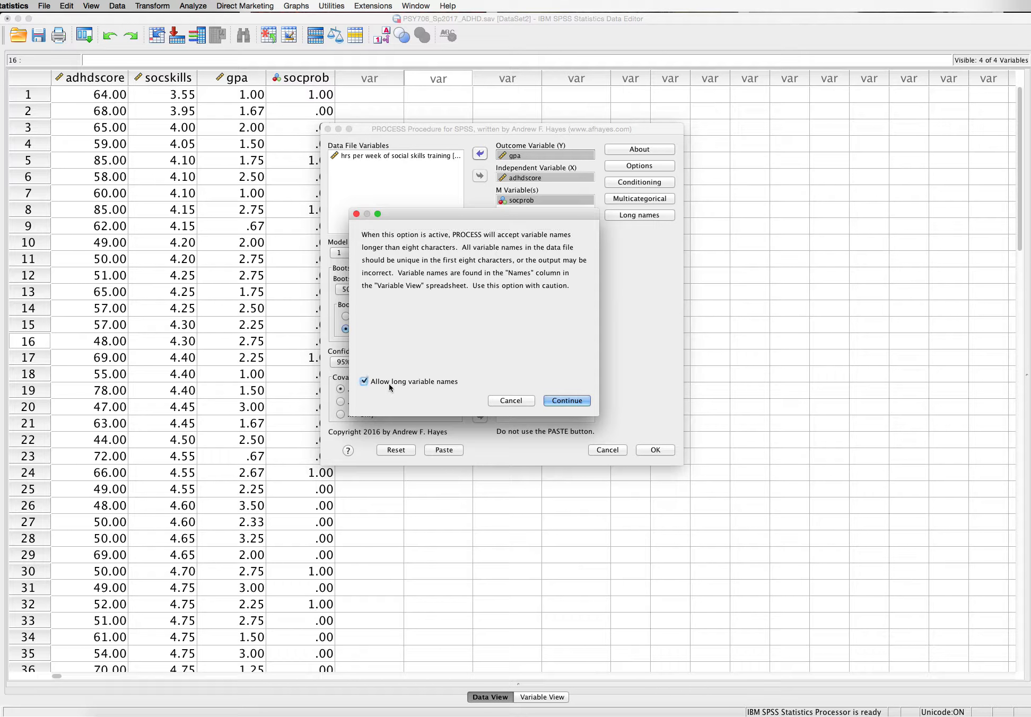
left_click(554, 402)
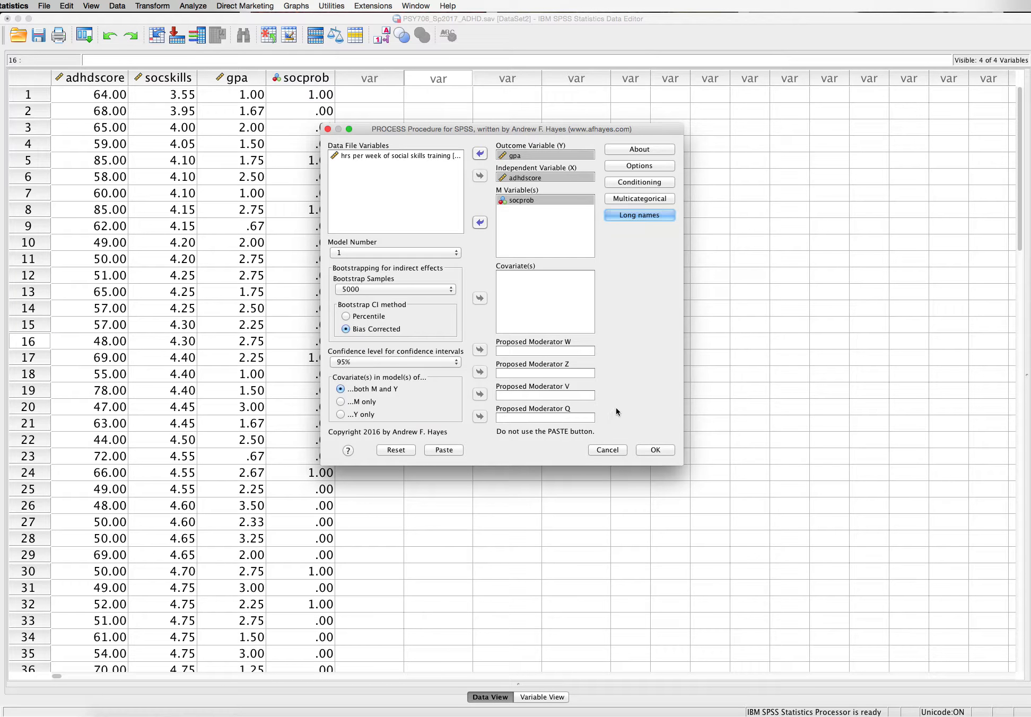
left_click(444, 450)
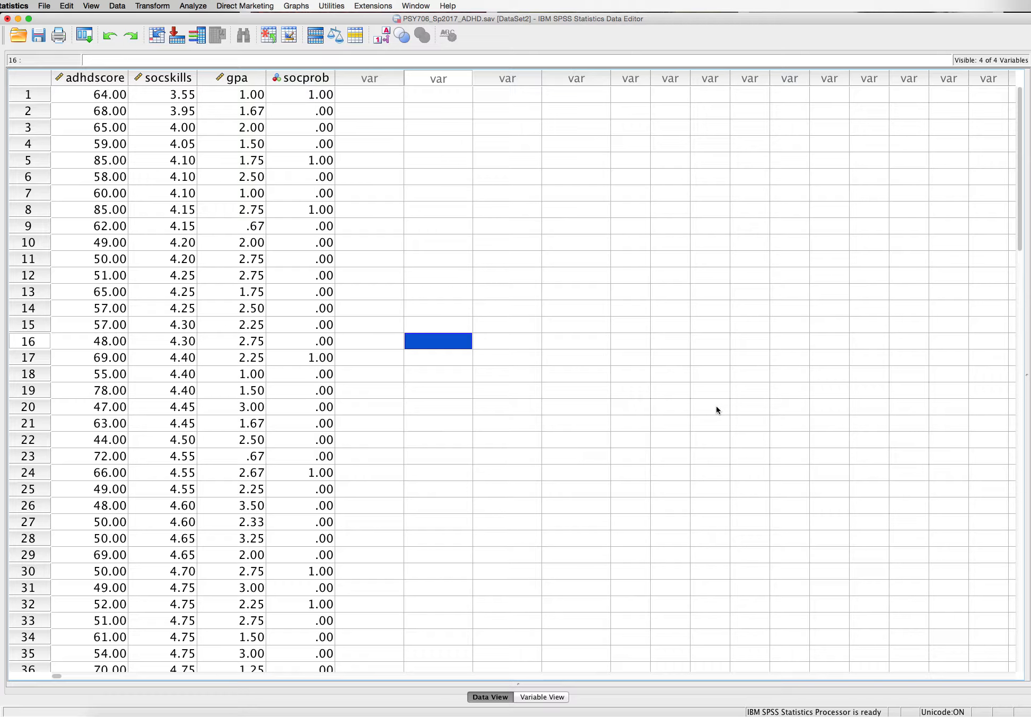
Bring up the Syntax3 window, review the PRCD123 command for gpa, adhdscore and socprob, and run all of the syntax
key("ctrl+Up")
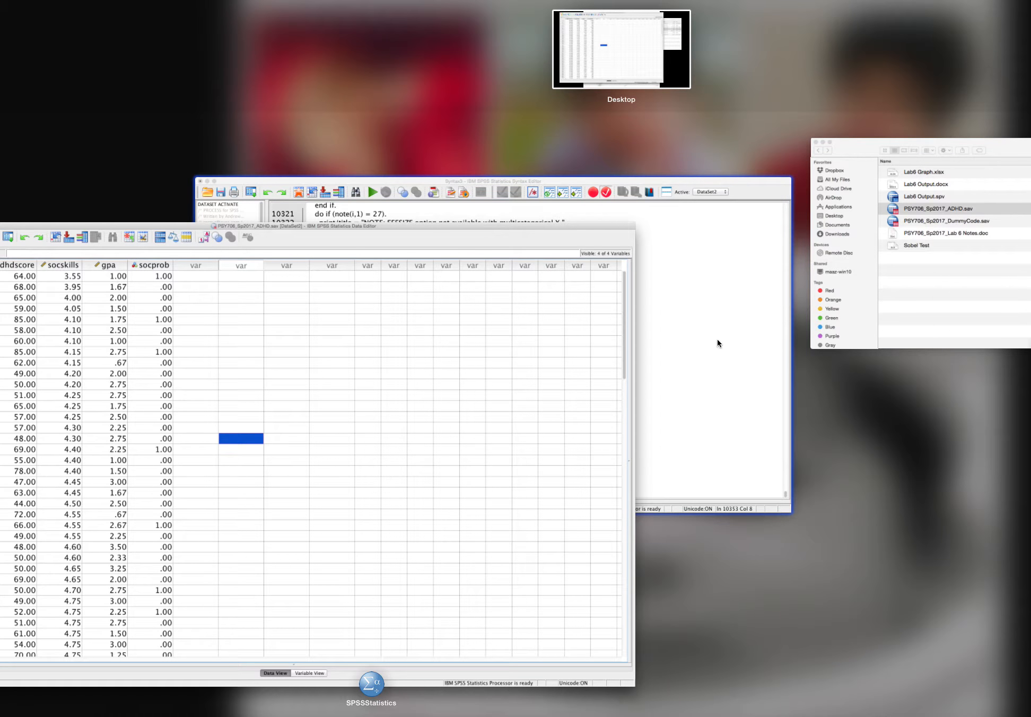
left_click(717, 341)
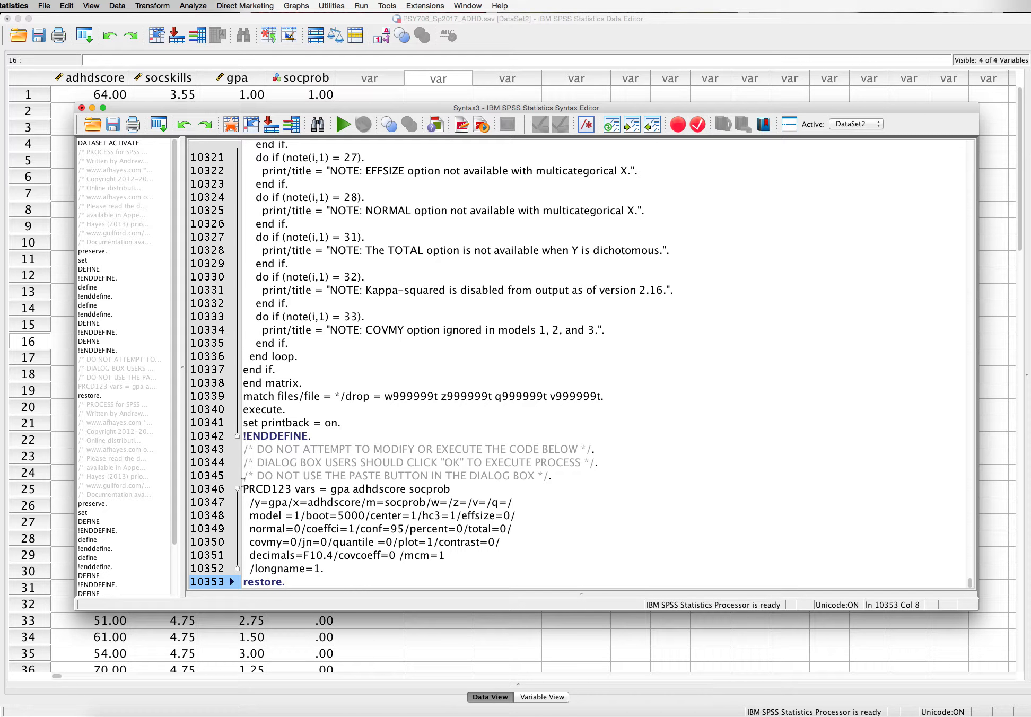
left_click_drag(243, 489, 324, 568)
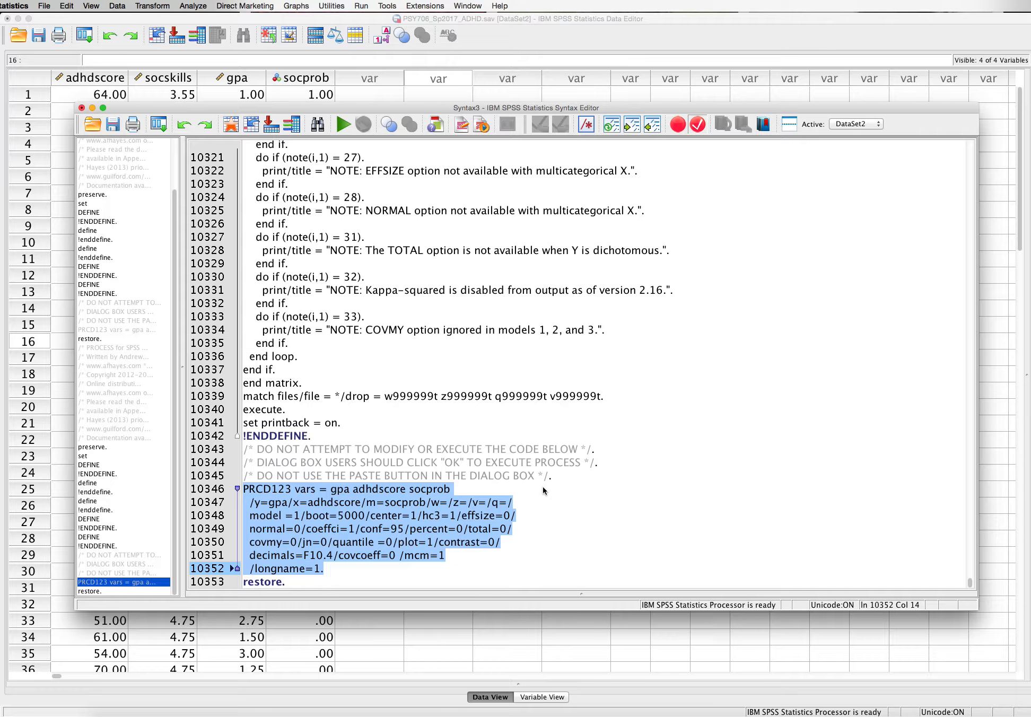
left_click(697, 370)
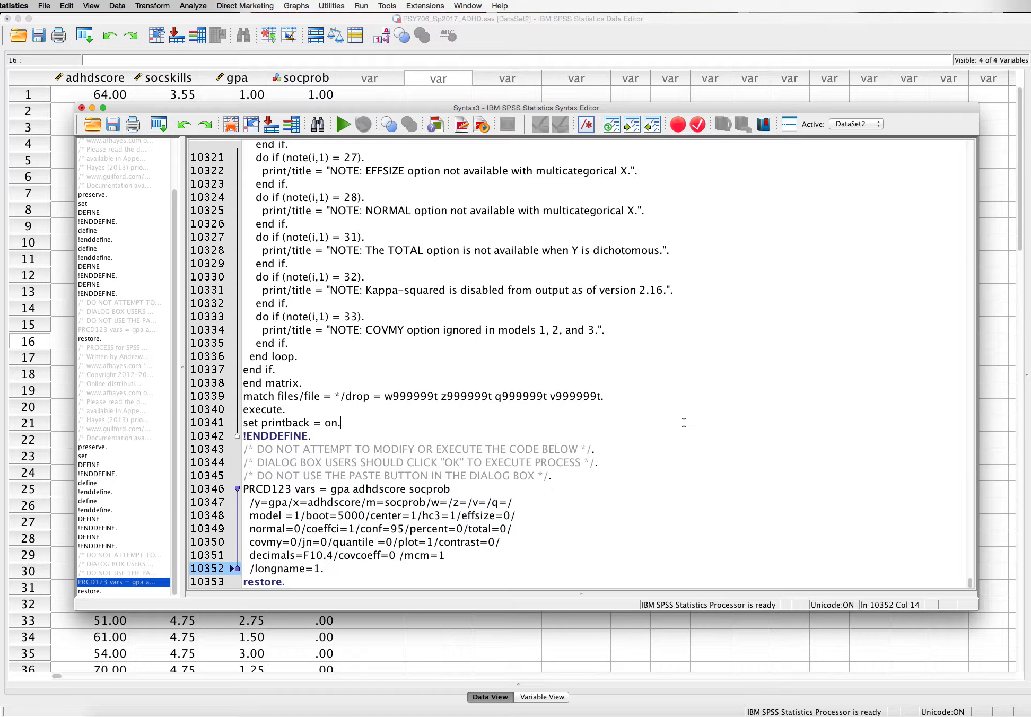
right_click(696, 372)
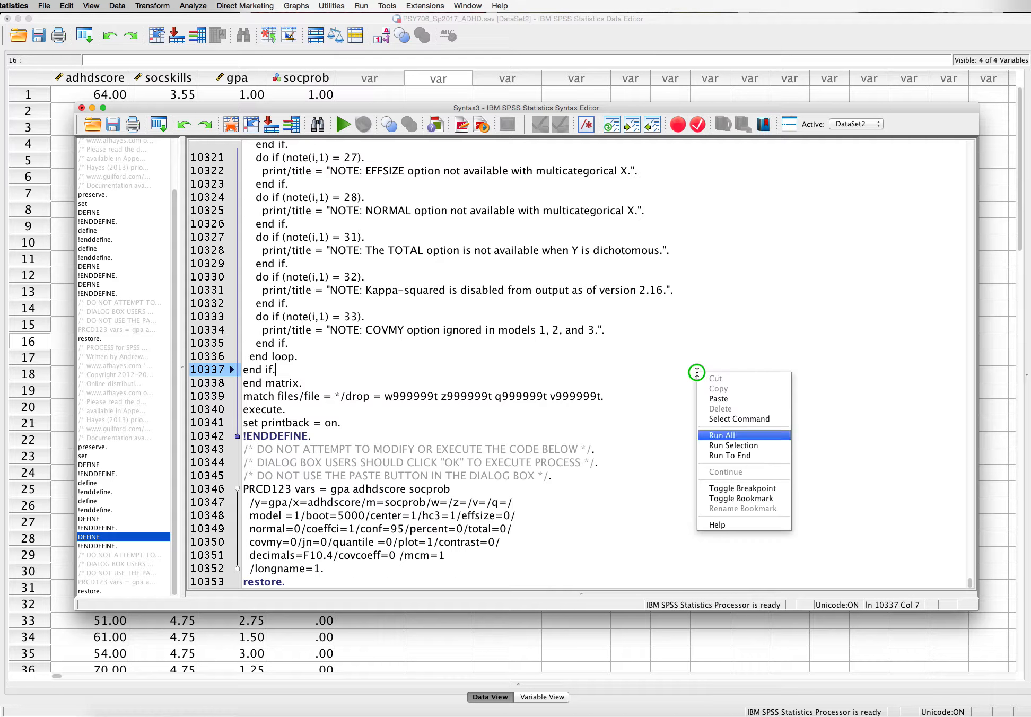
left_click(727, 438)
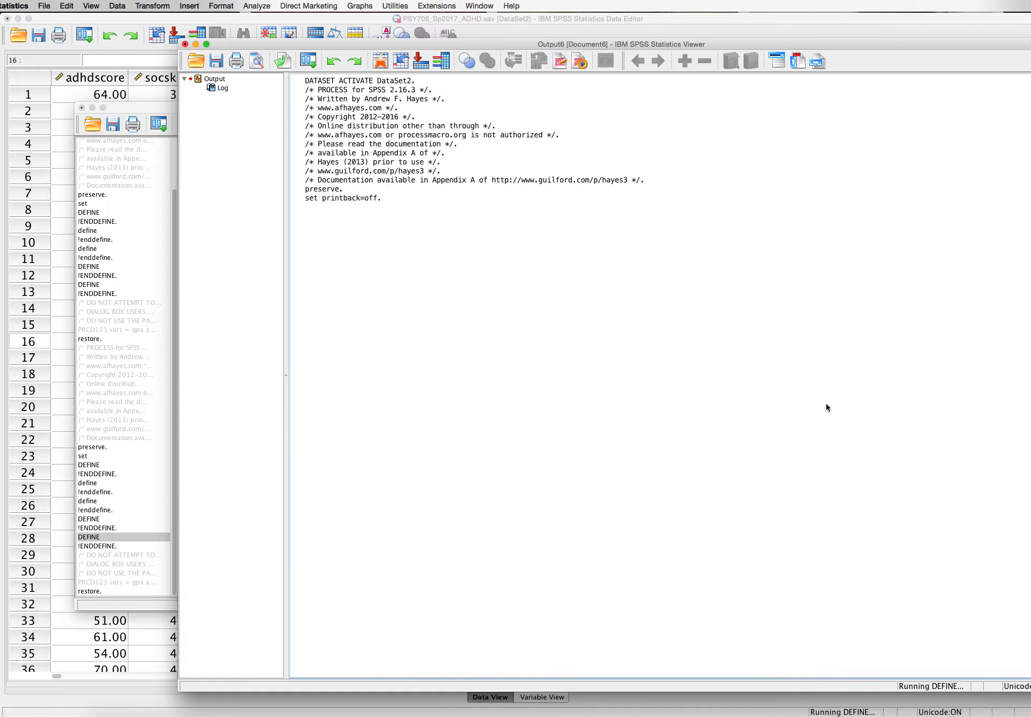
Examine the PROCESS output's categorical coding, model summary, coefficients, R-square increase due to interaction and conditional effects by socprob
left_click_drag(868, 47, 785, 31)
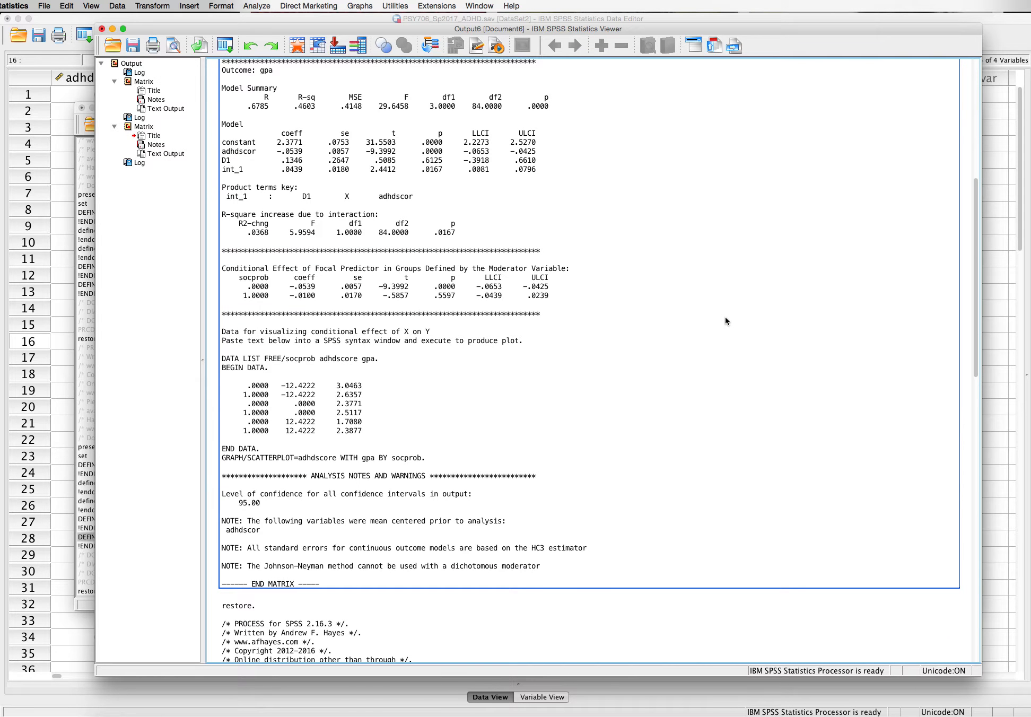
scroll(725, 321, "down", 10)
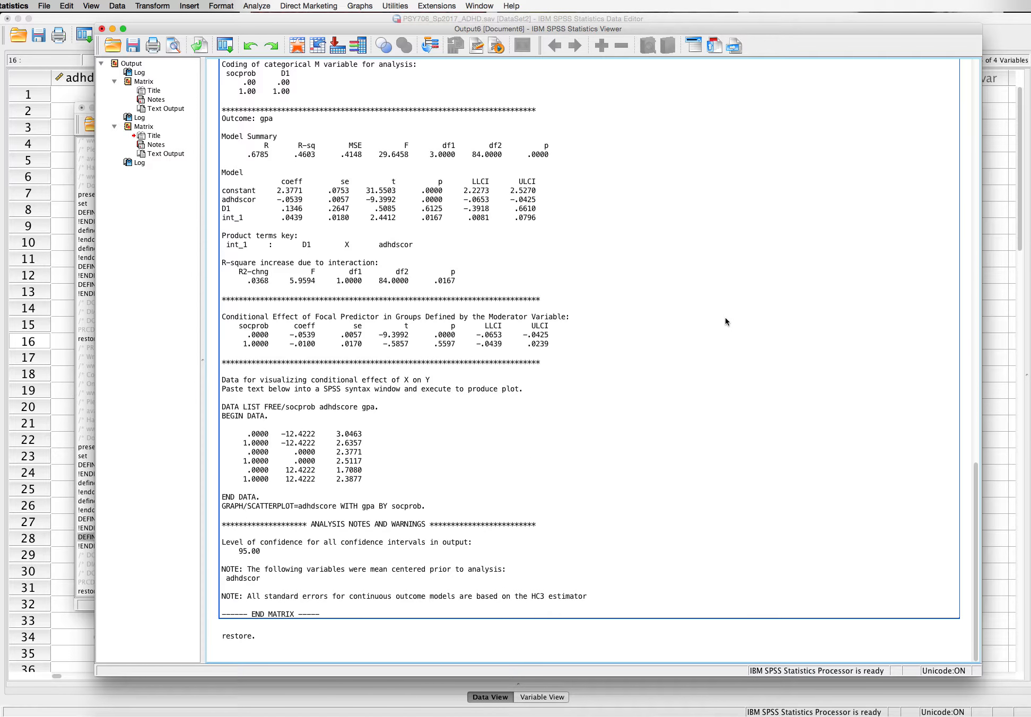
scroll(725, 318, "up", 7)
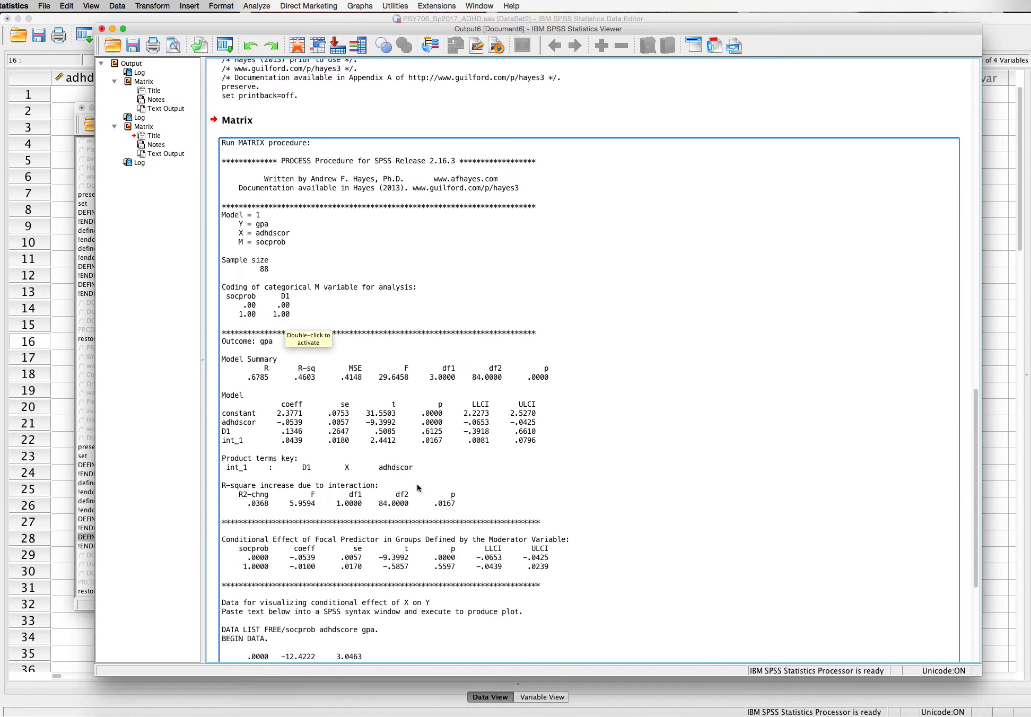
left_click_drag(974, 444, 978, 508)
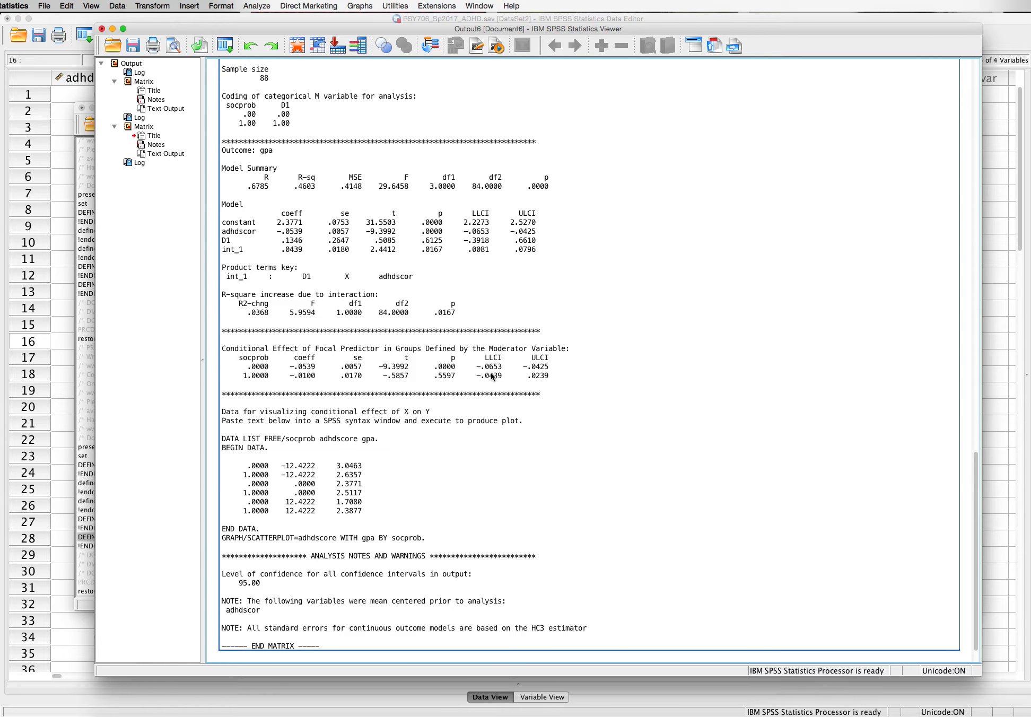
Copy the plotting code from the second matrix's text output, from DATA LIST through the GRAPH/SCATTERPLOT line
scroll(416, 459, "down", 2)
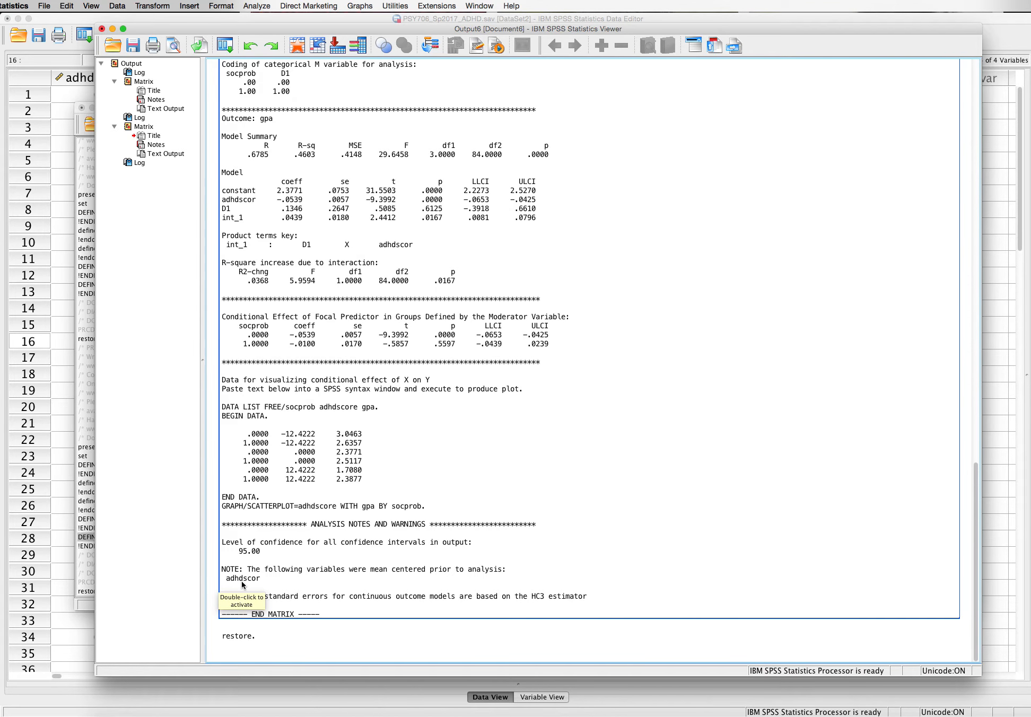
double_click(351, 468)
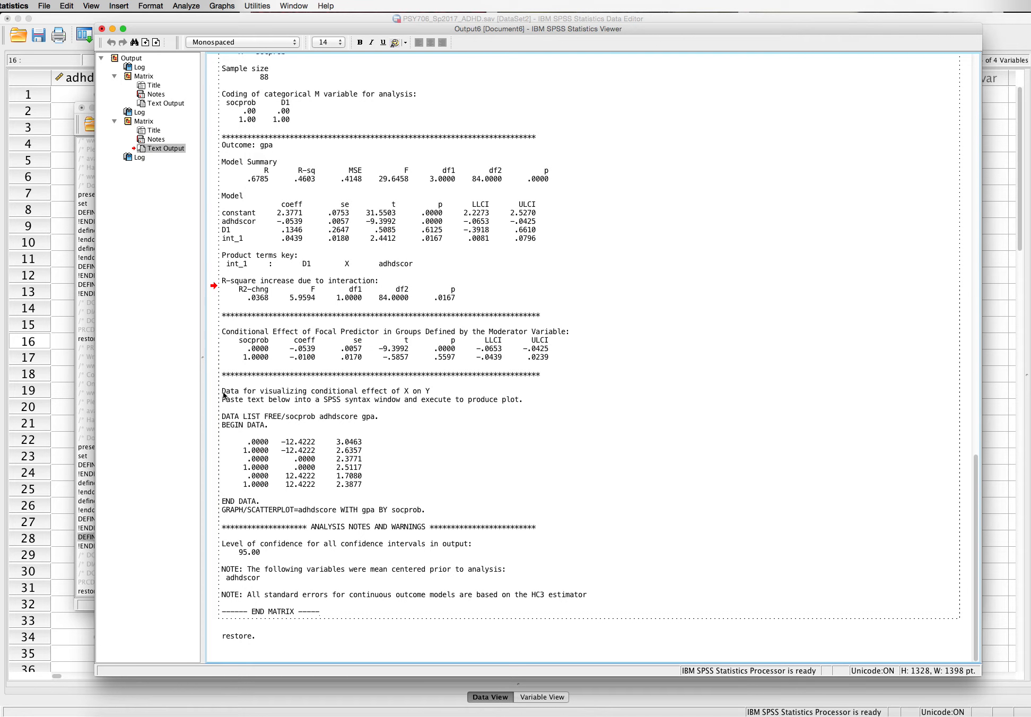
left_click_drag(221, 415, 431, 512)
right_click(345, 476)
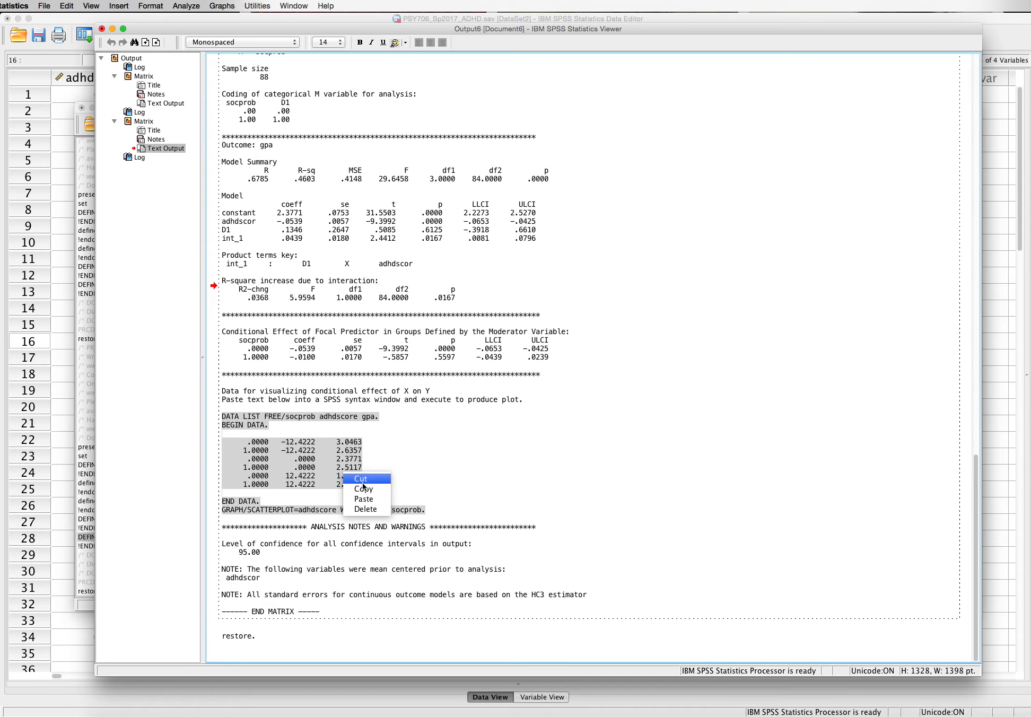
left_click(363, 483)
Create a new syntax file from the Data Editor and paste the copied plotting code into it
left_click(137, 18)
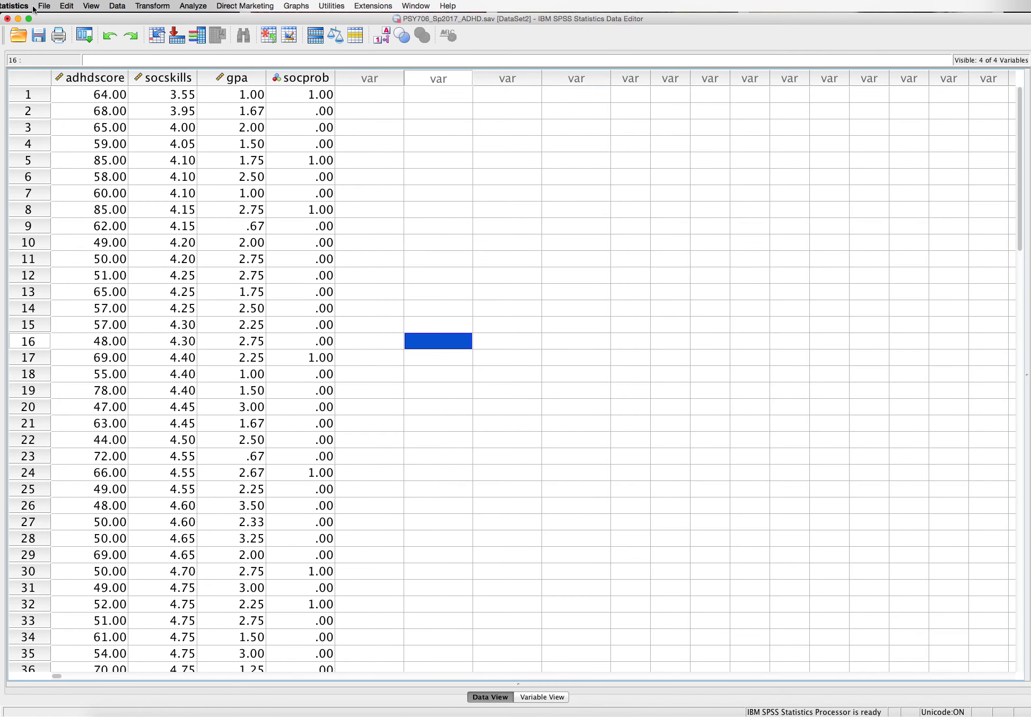
left_click(44, 6)
mouse_move(67, 19)
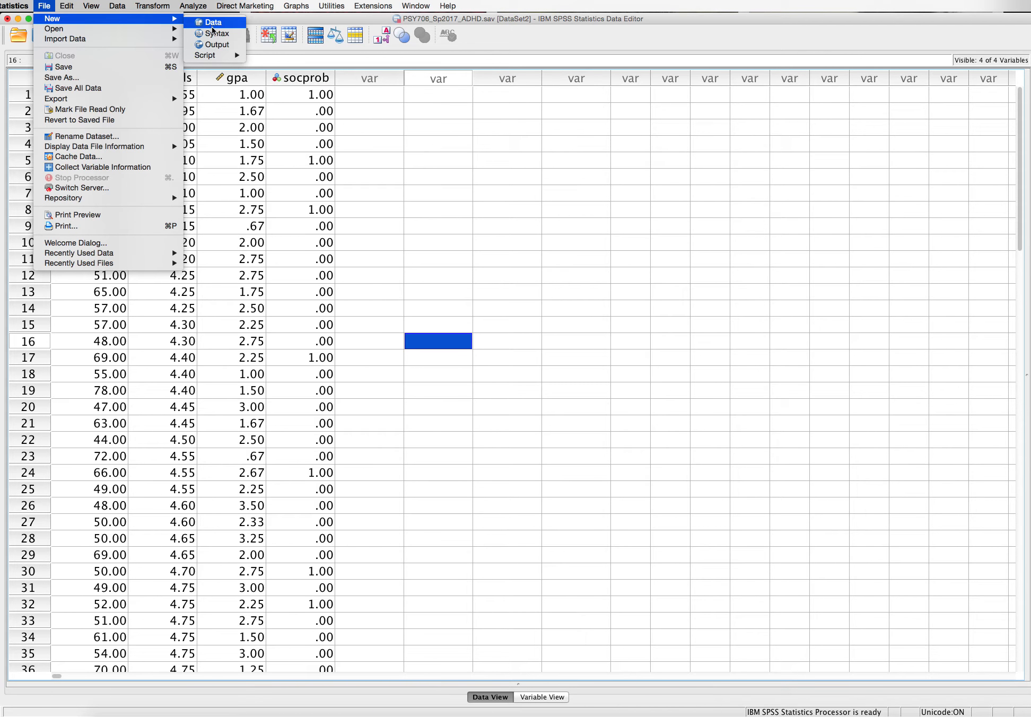
left_click(214, 34)
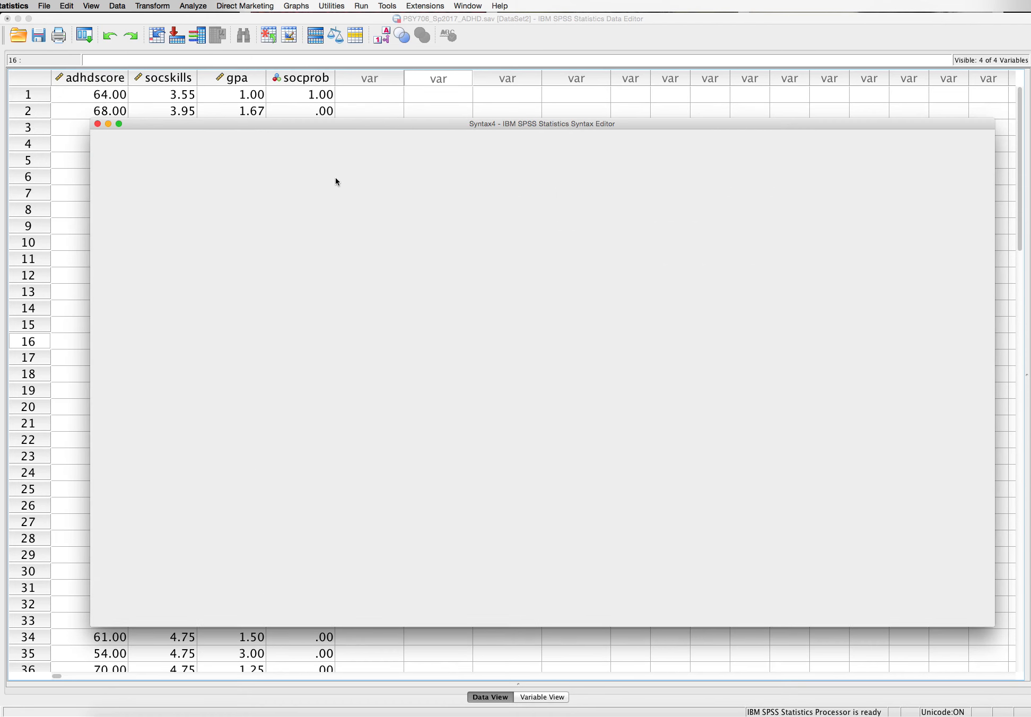
right_click(274, 171)
left_click(294, 198)
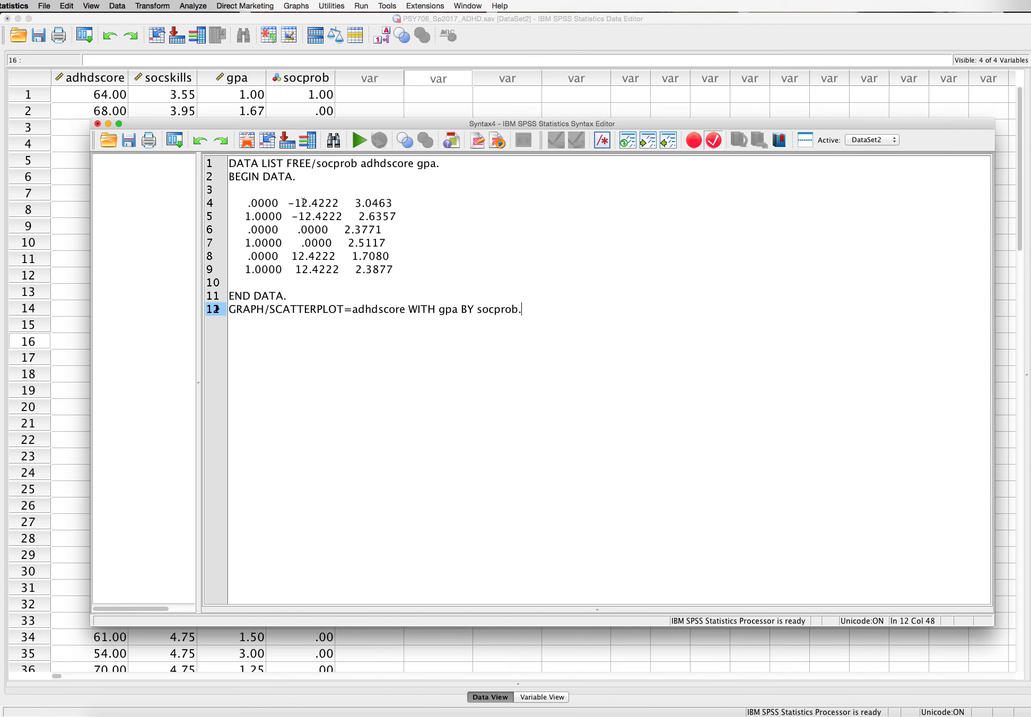
Run all of the pasted plotting code to graph adhdscore with gpa by socprob, and view the output
left_click_drag(495, 311, 228, 163)
key("super+r")
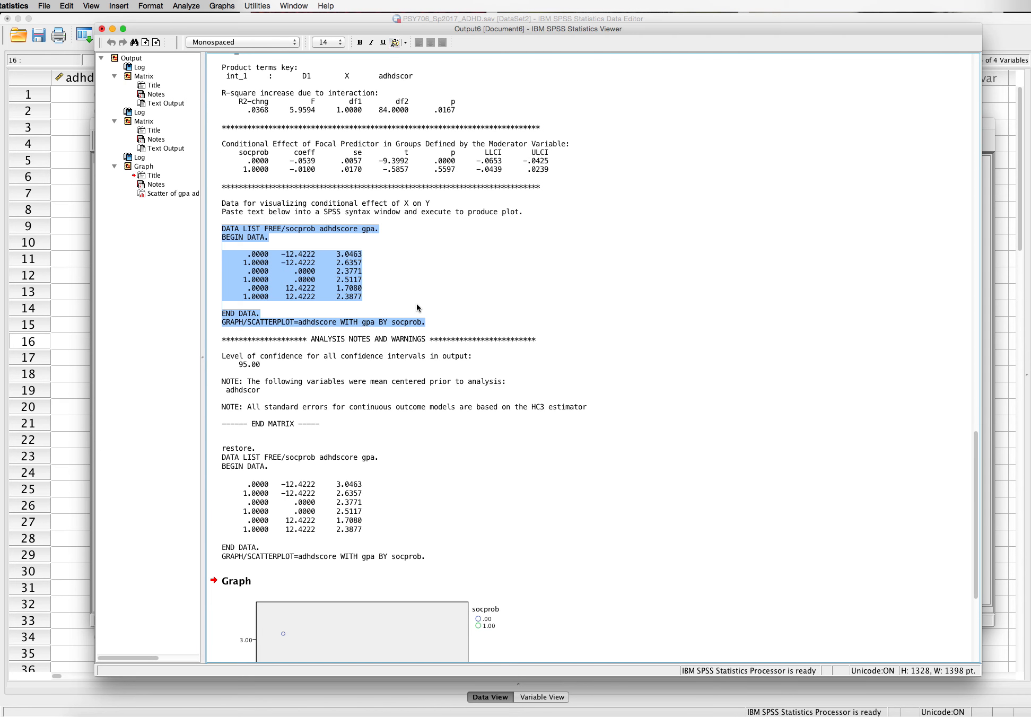
left_click(415, 384)
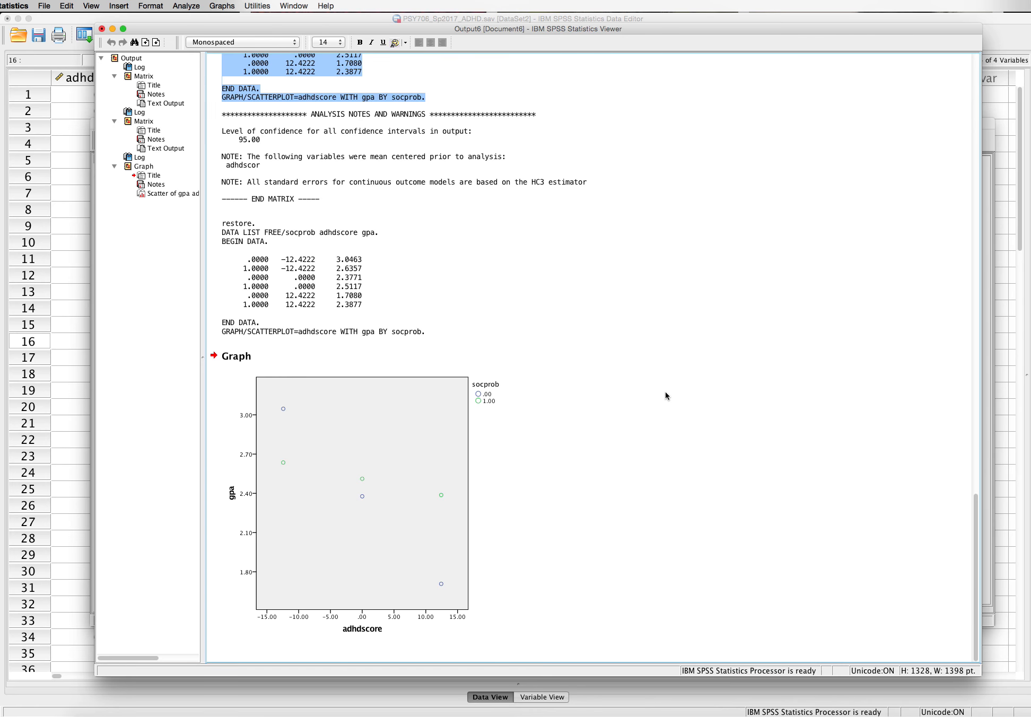
scroll(666, 395, "up", 15)
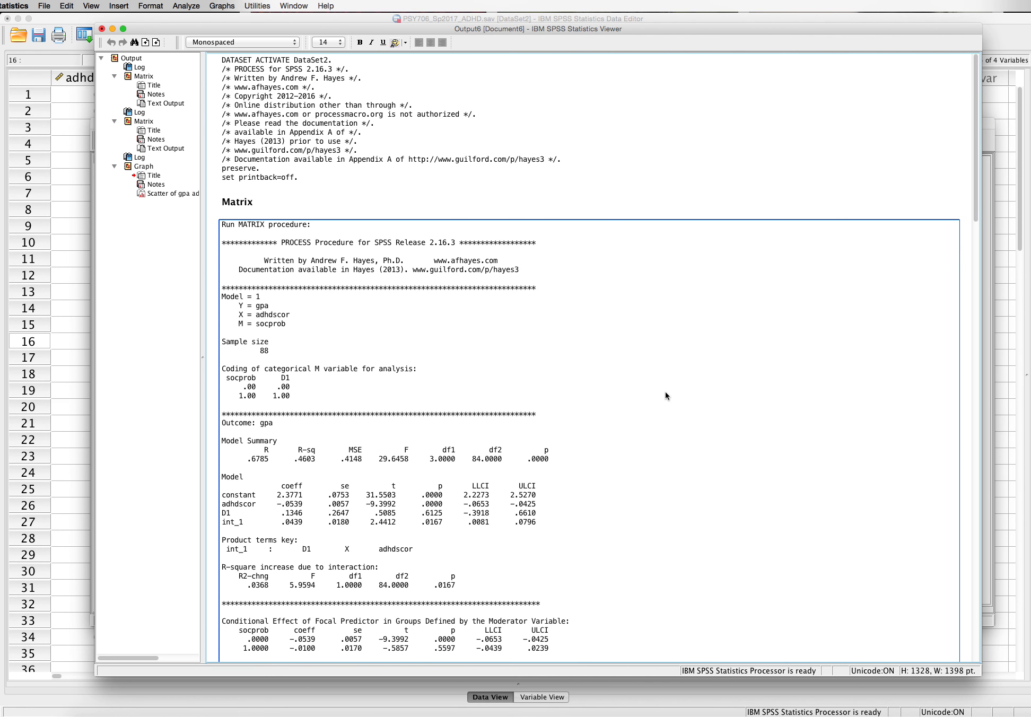